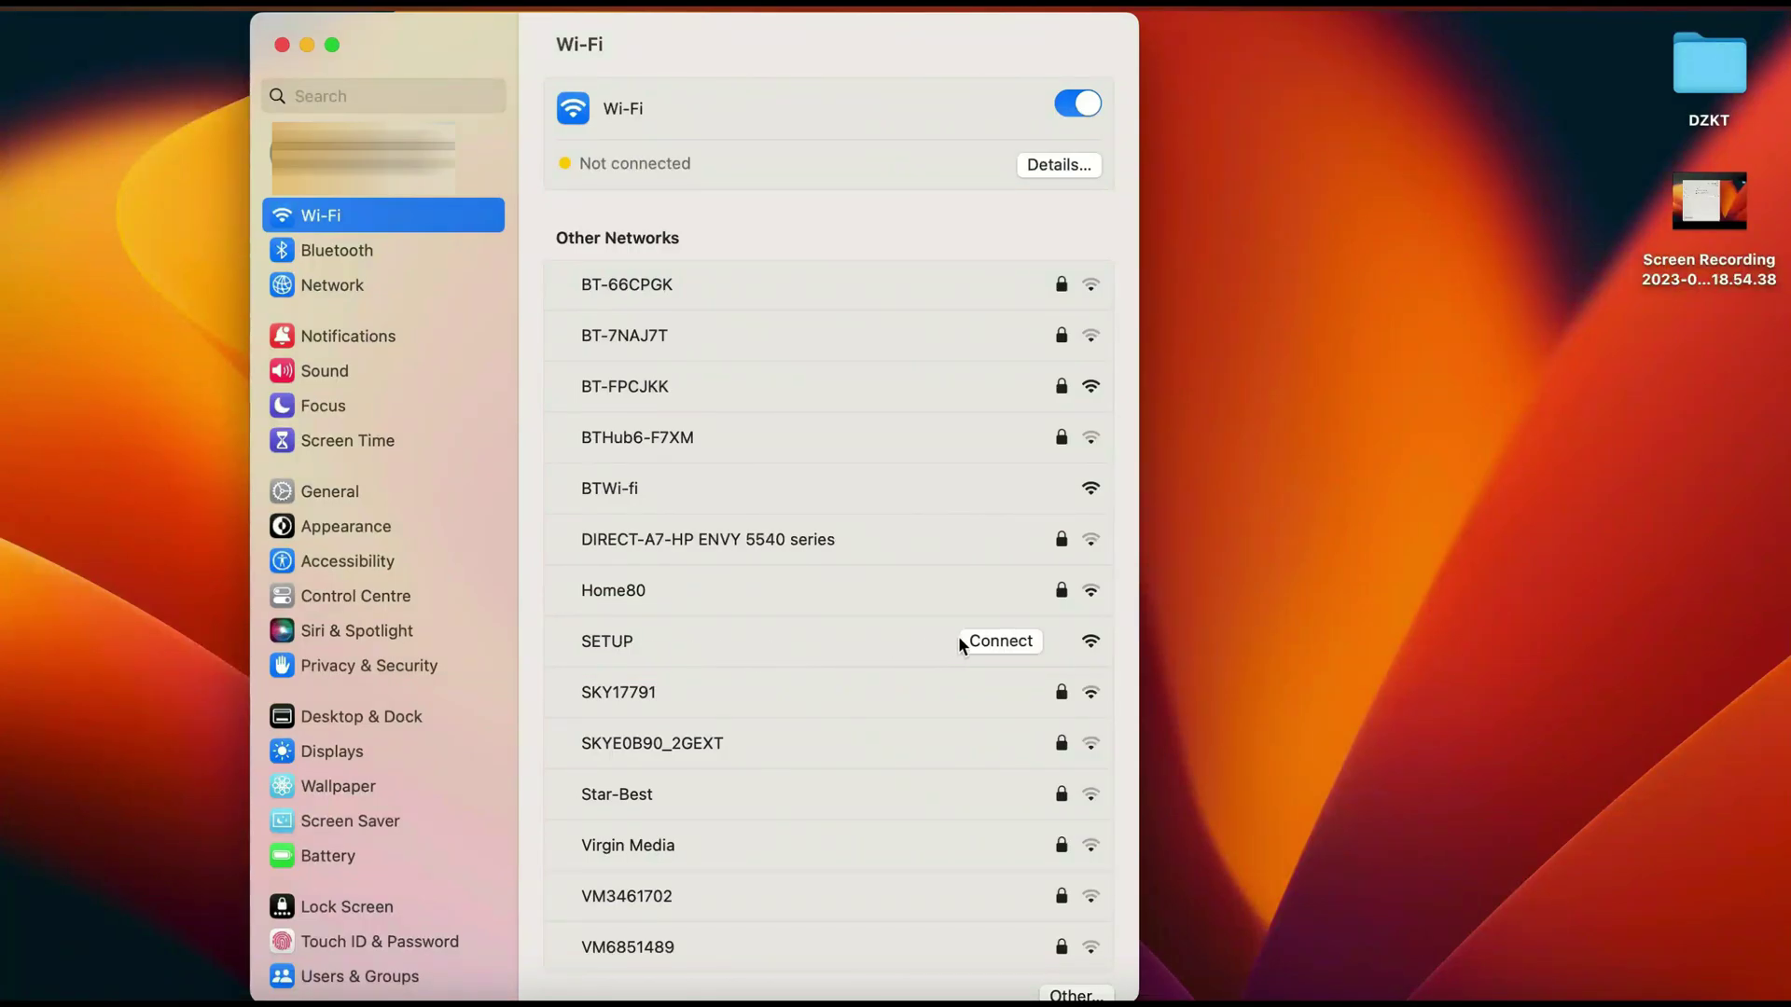
Step: Join the SETUP Wi-Fi network, then reconnect to BT-FPCJKK
click(985, 638)
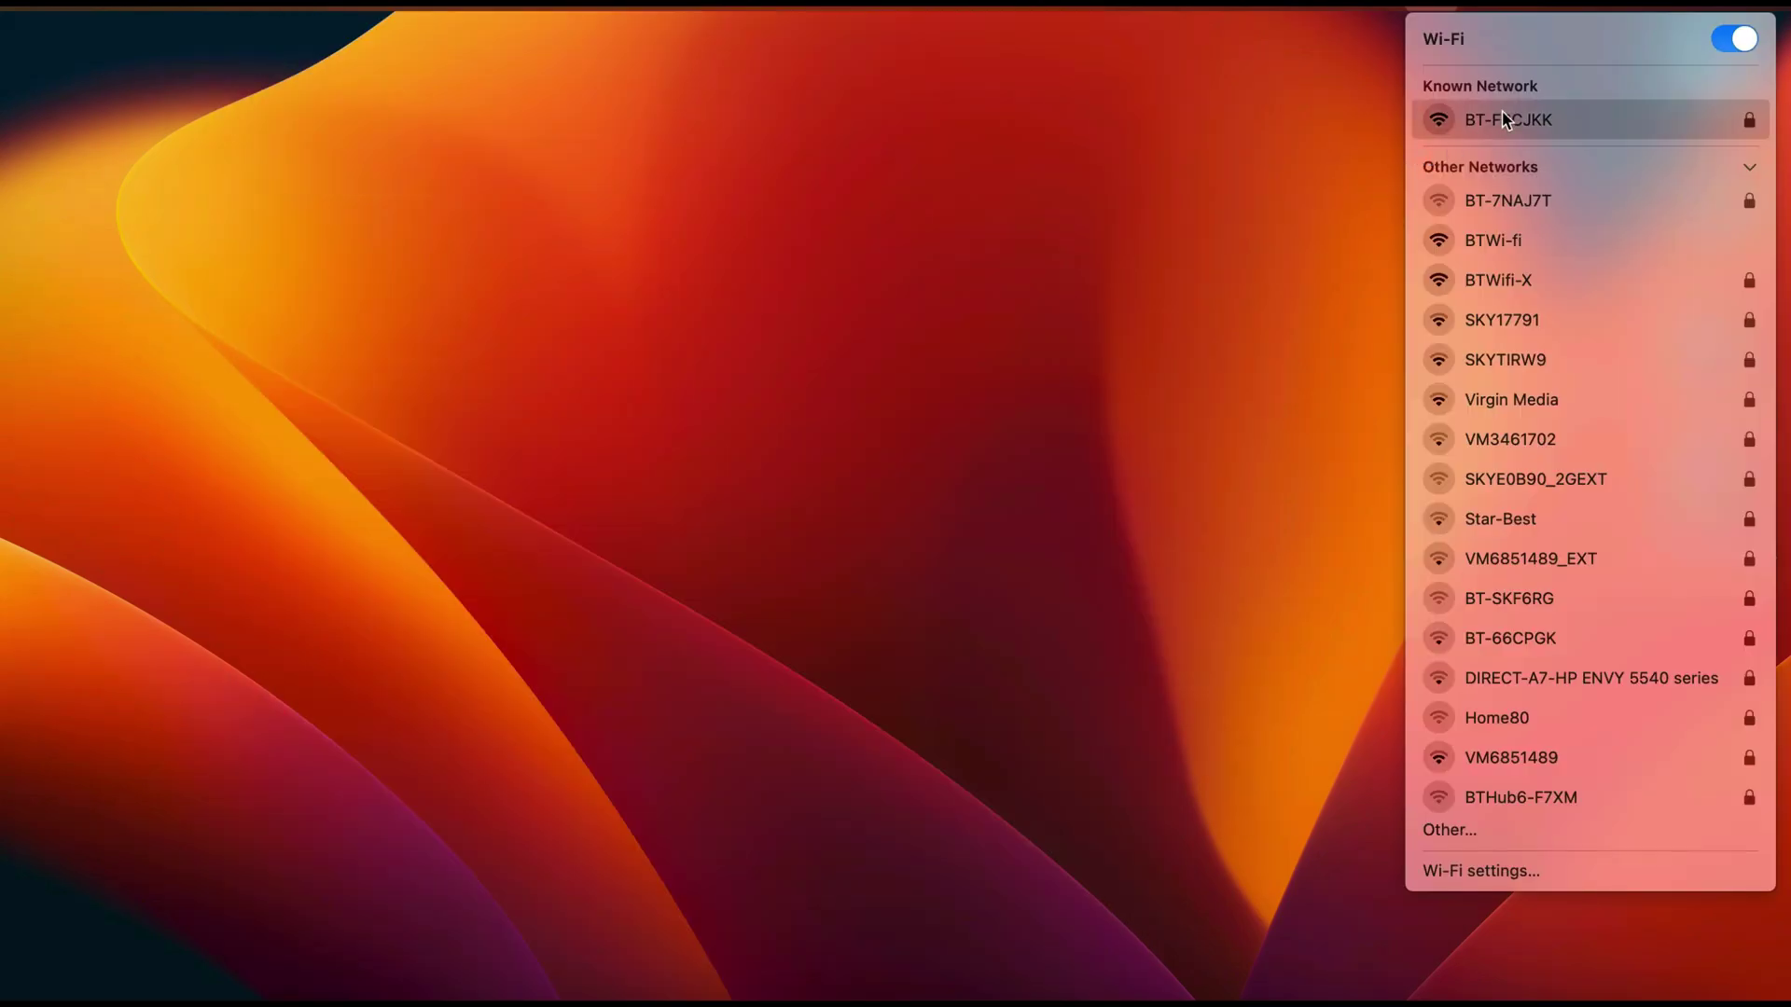
click(1504, 120)
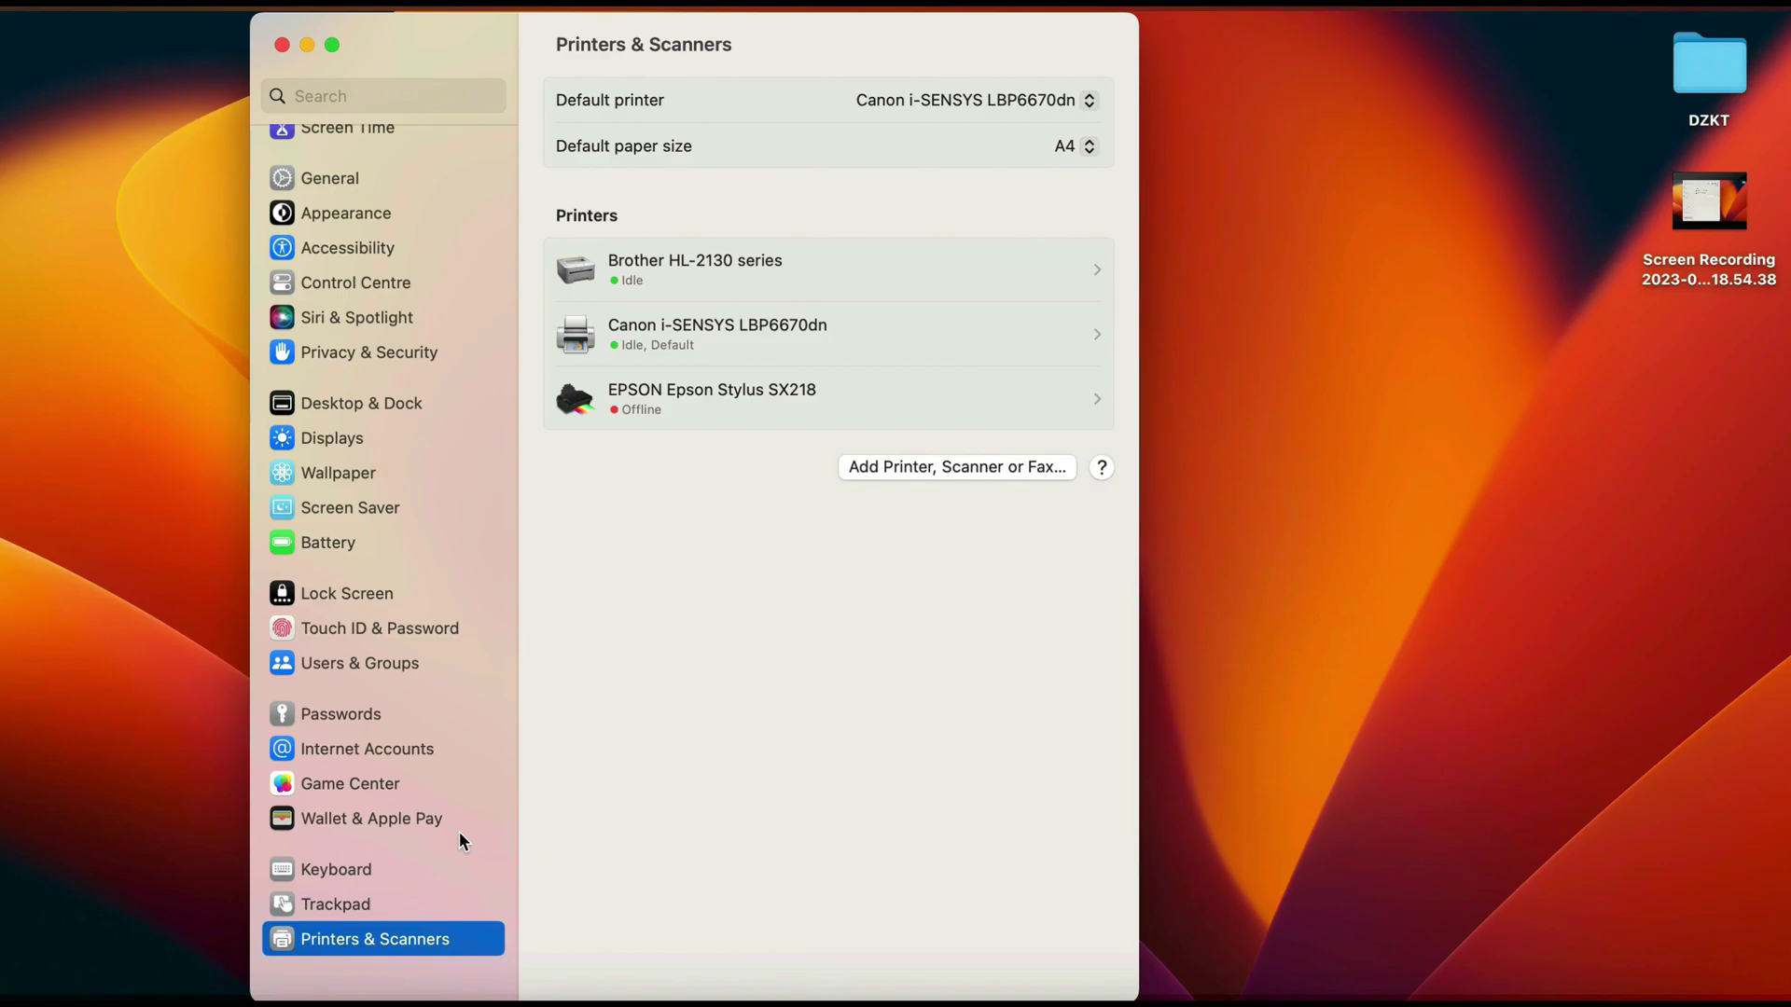
Step: Open Options & Supplies for the Brother HL-2130 series printer
click(903, 280)
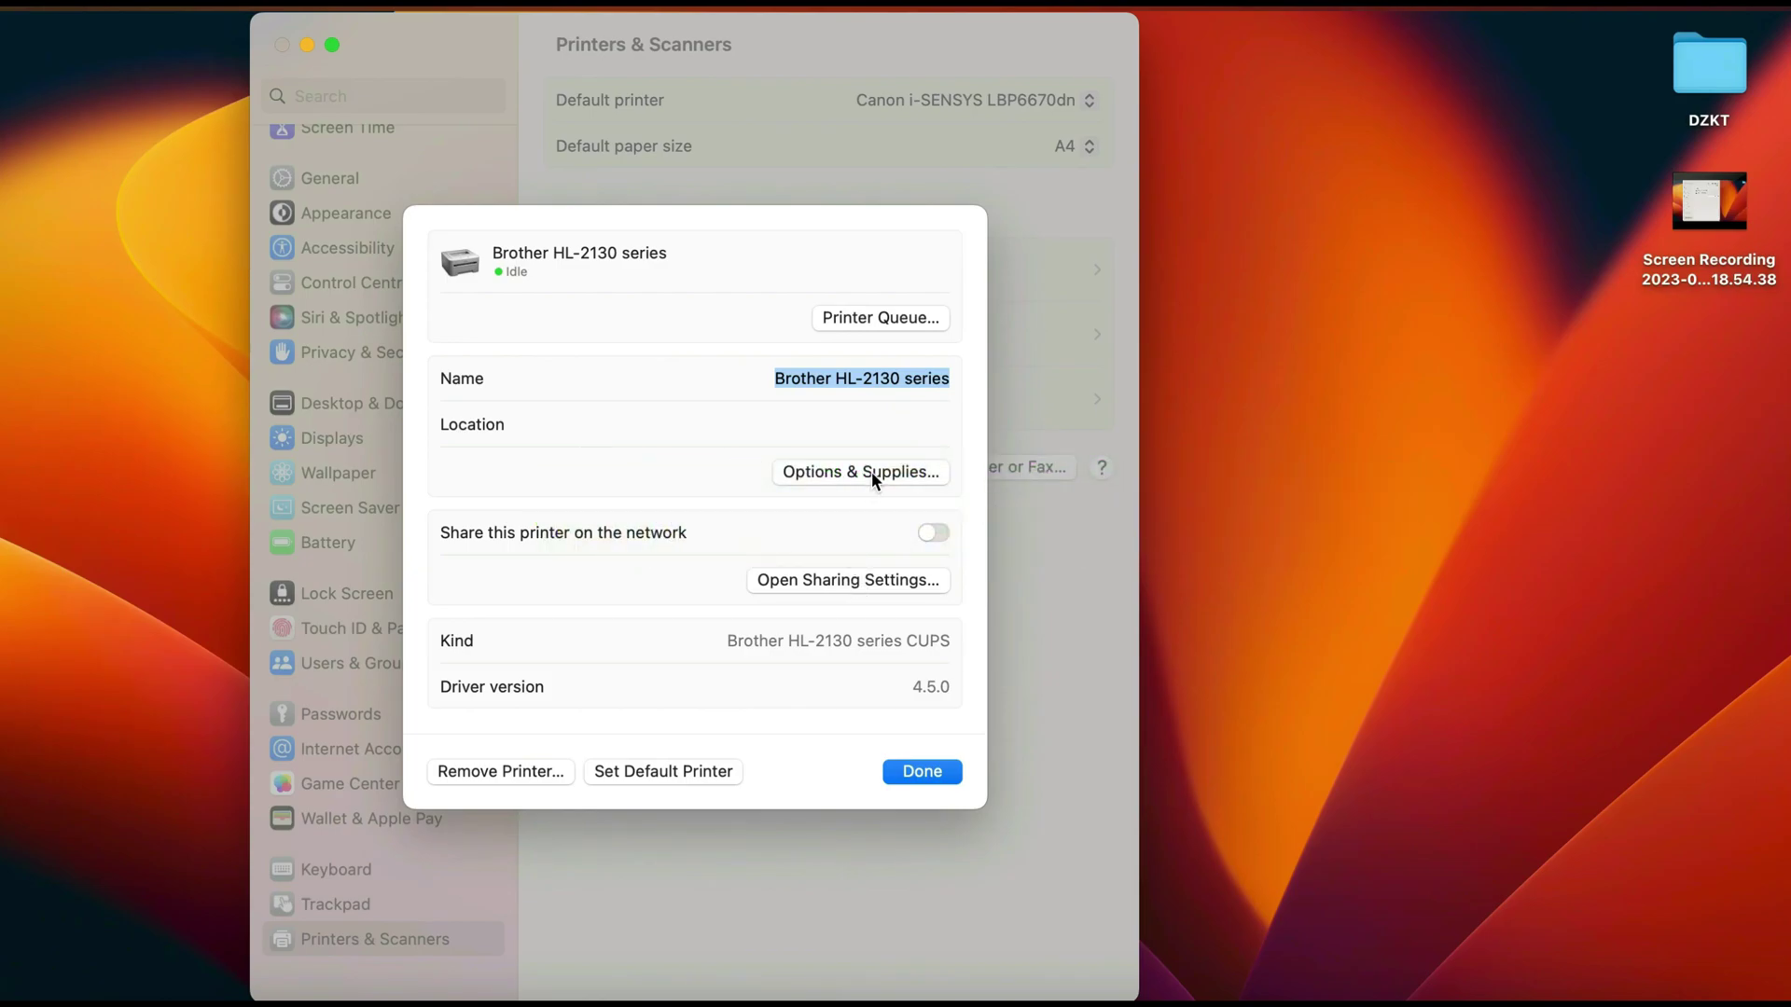
click(871, 472)
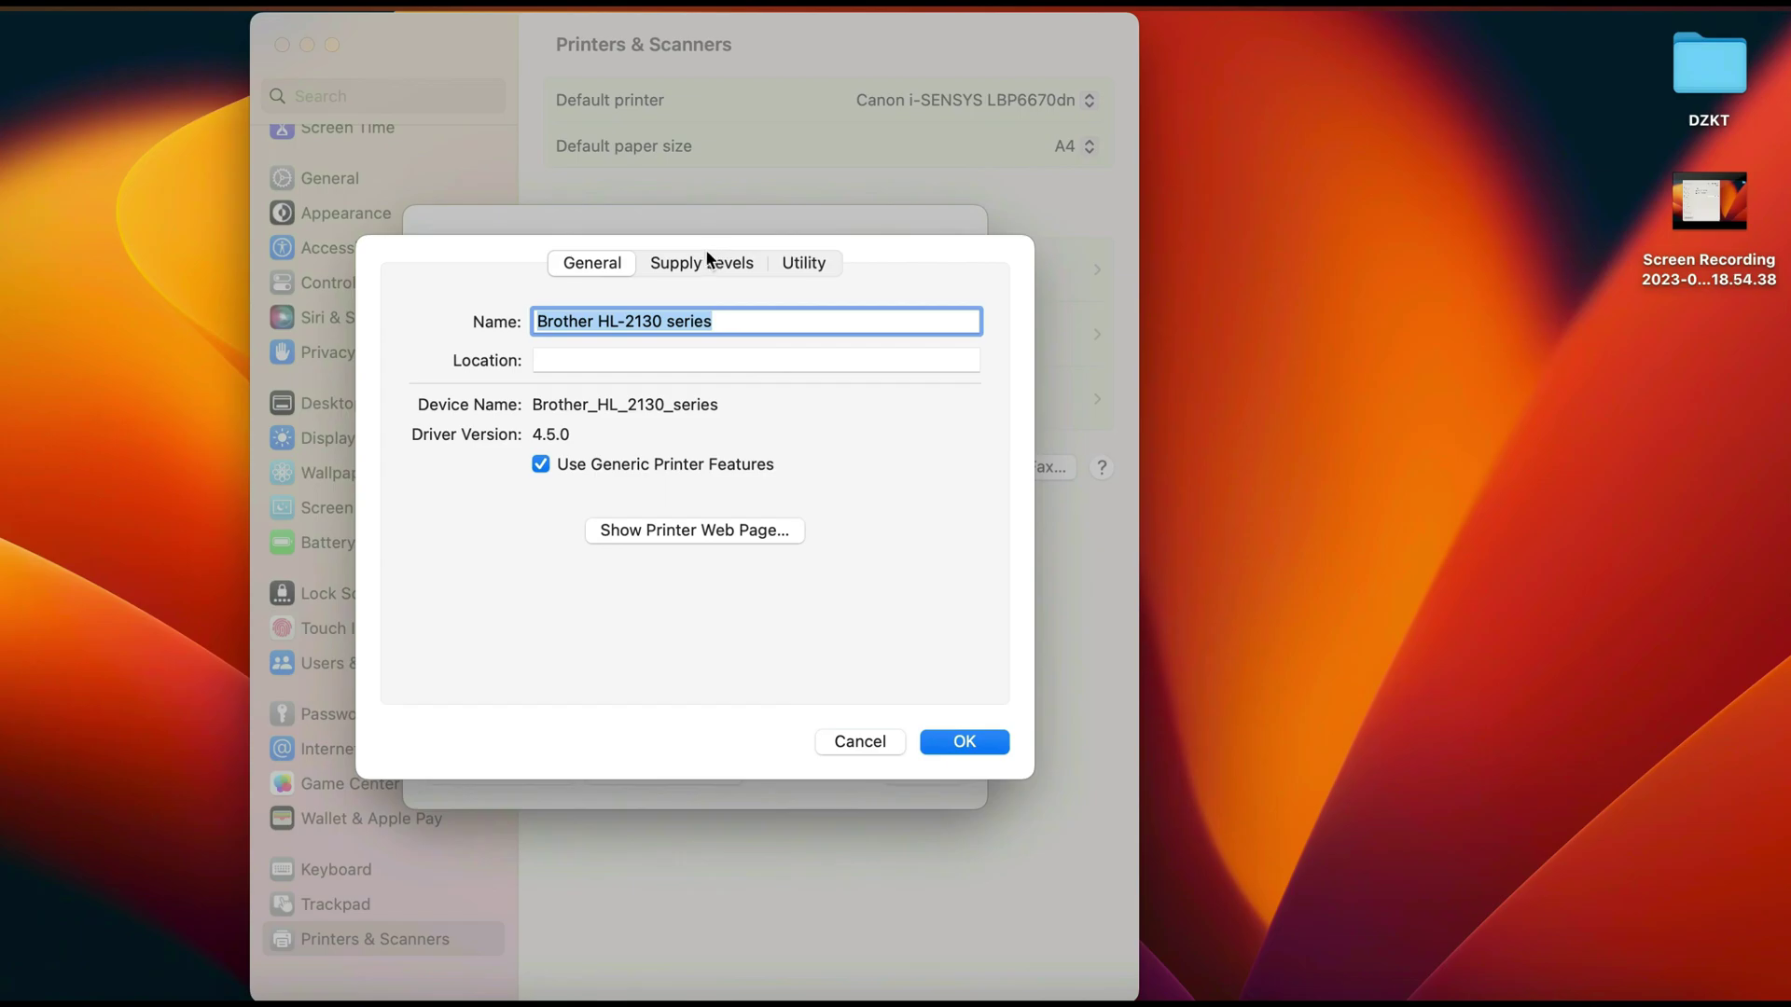
key(Escape)
click(850, 470)
Step: Launch the Brother Printer Utility, refresh its sleep status, and close it
click(803, 263)
click(753, 316)
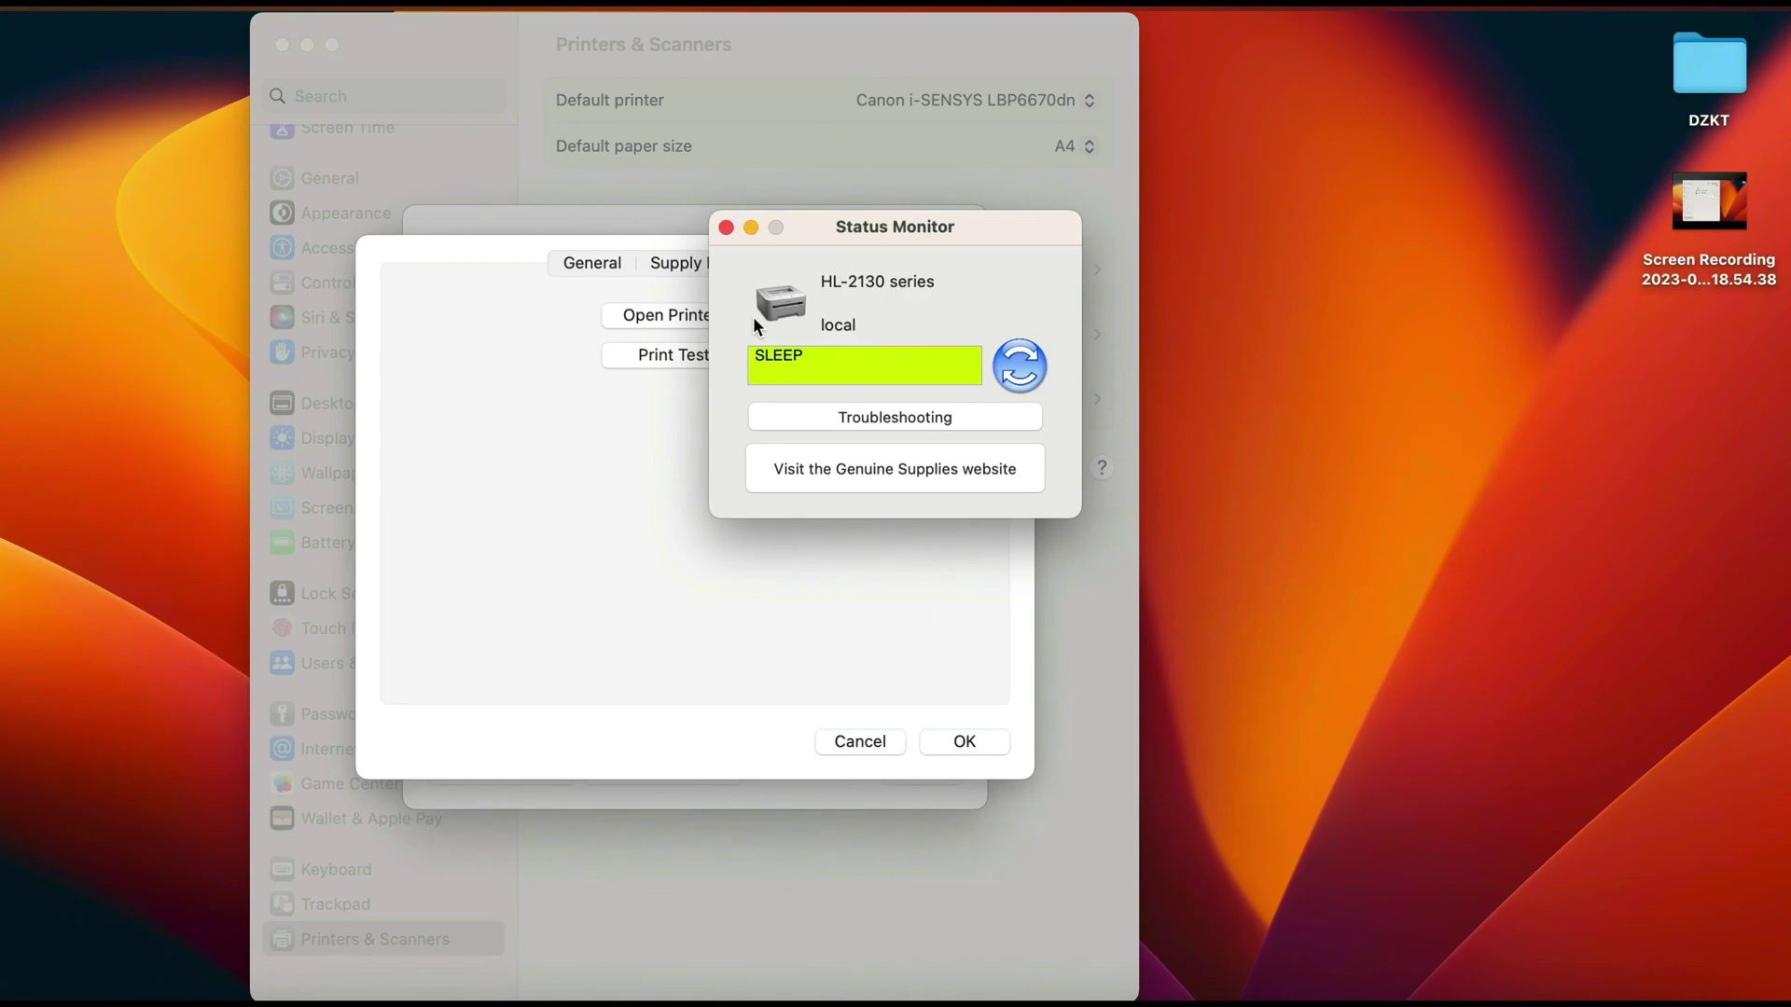
click(1014, 375)
click(726, 227)
Step: Check the unknown toner supply level, then show the printer's web page from General
click(690, 268)
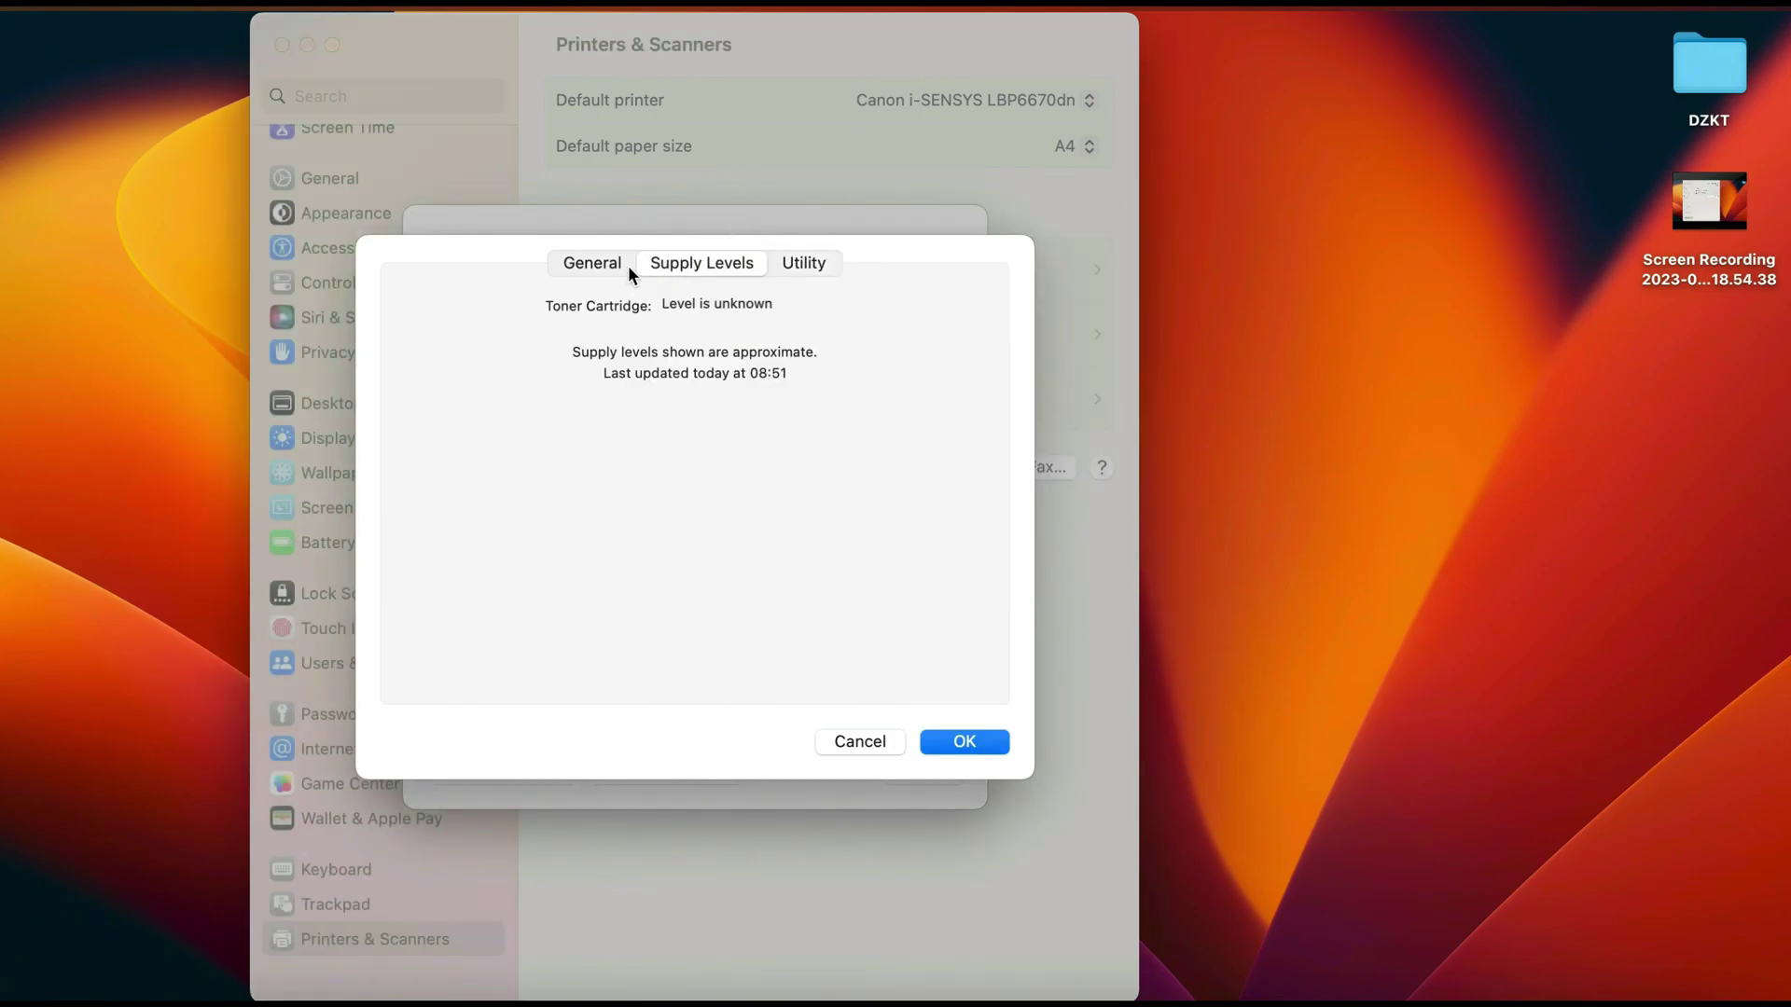
click(610, 261)
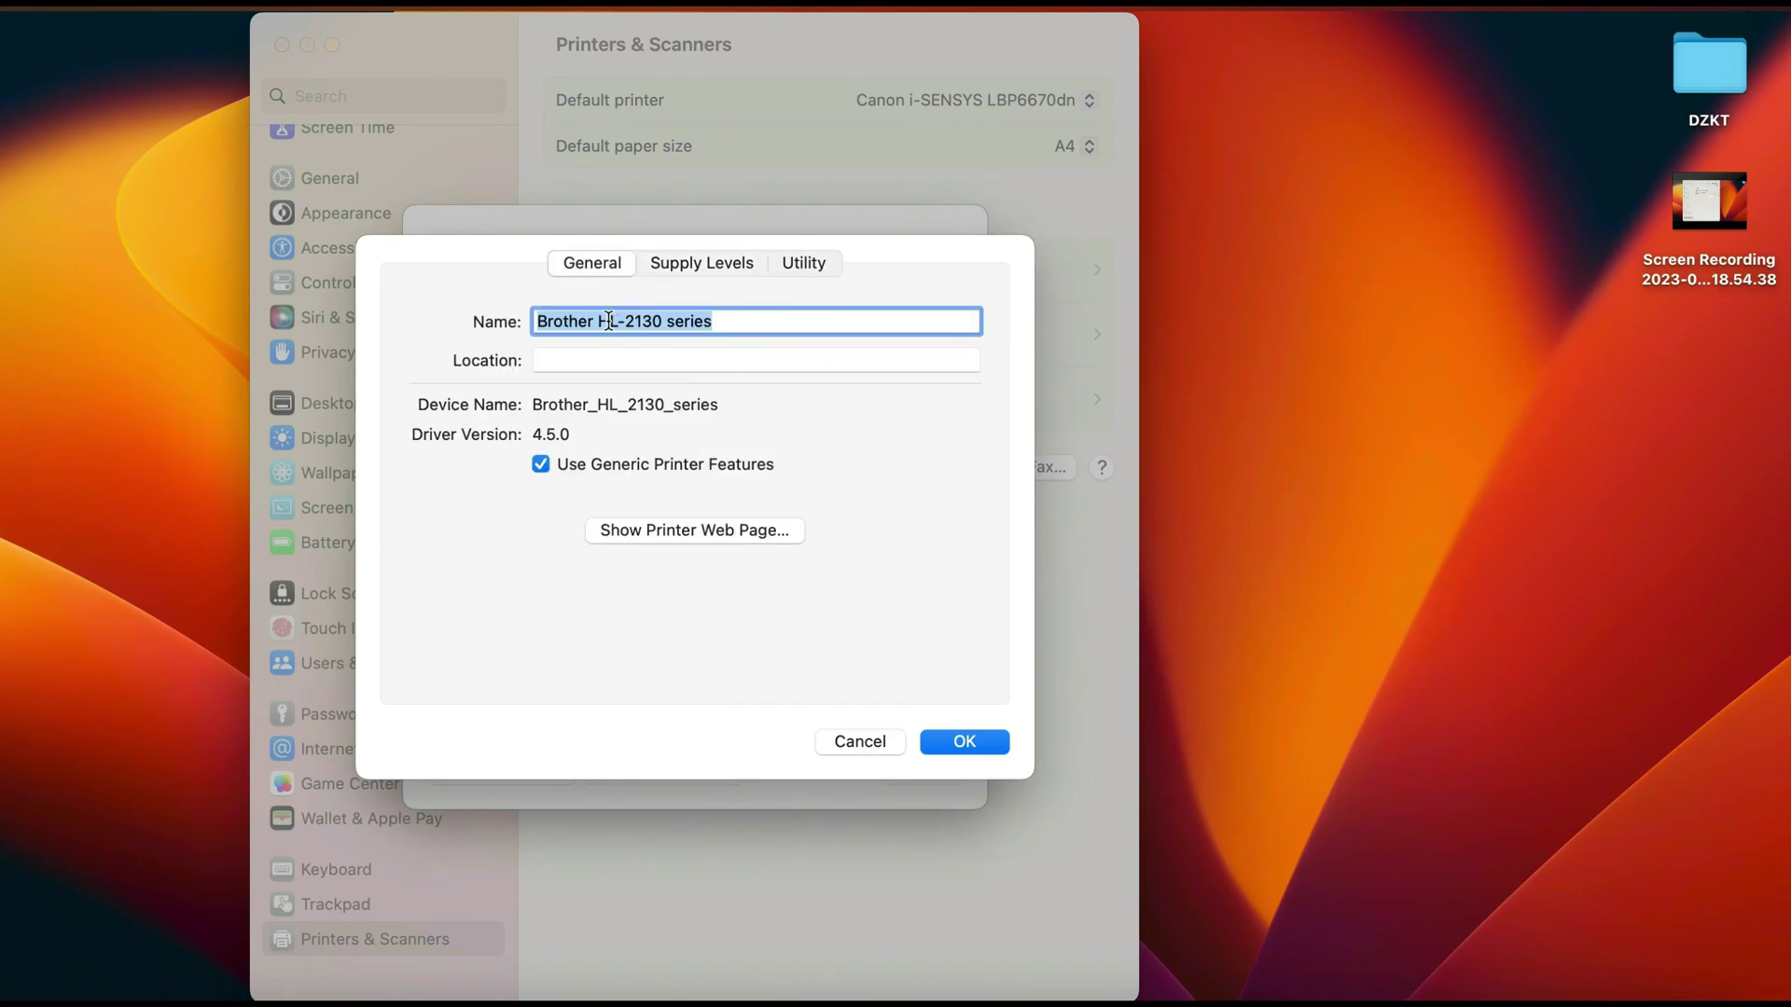
click(658, 535)
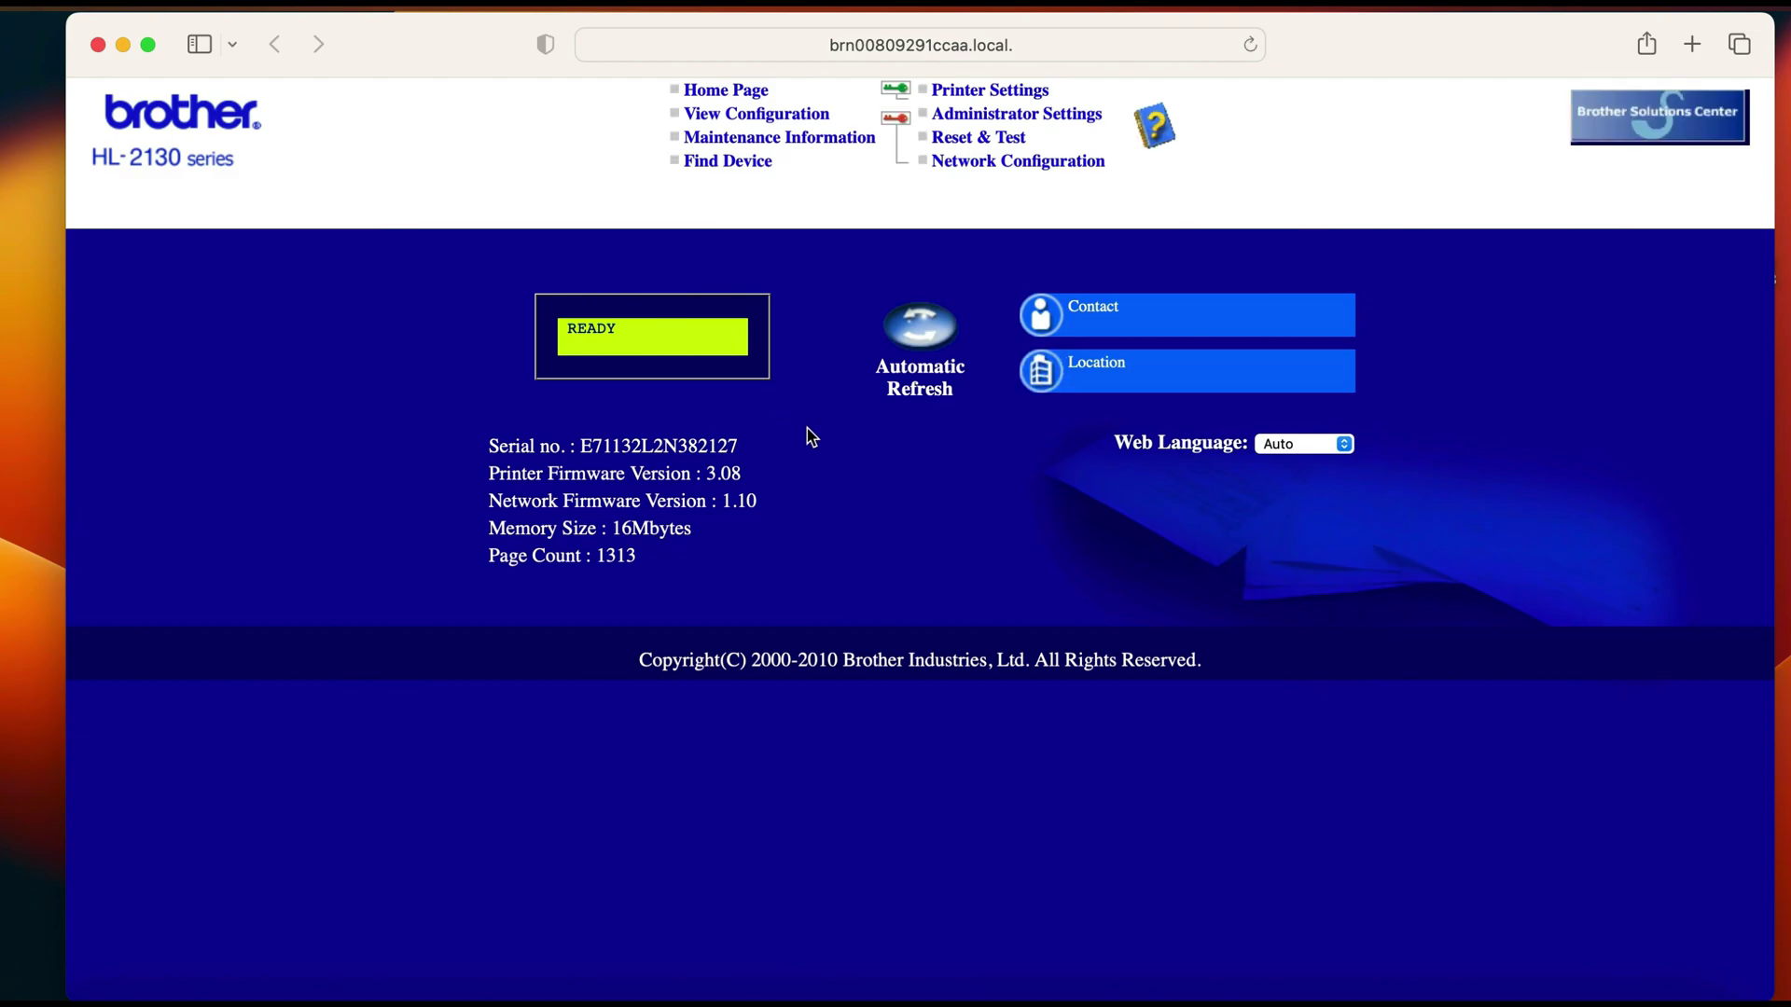
Step: Review the Configuration, Maintenance Information (toner OK, page count 1313) and Find Device pages
click(738, 115)
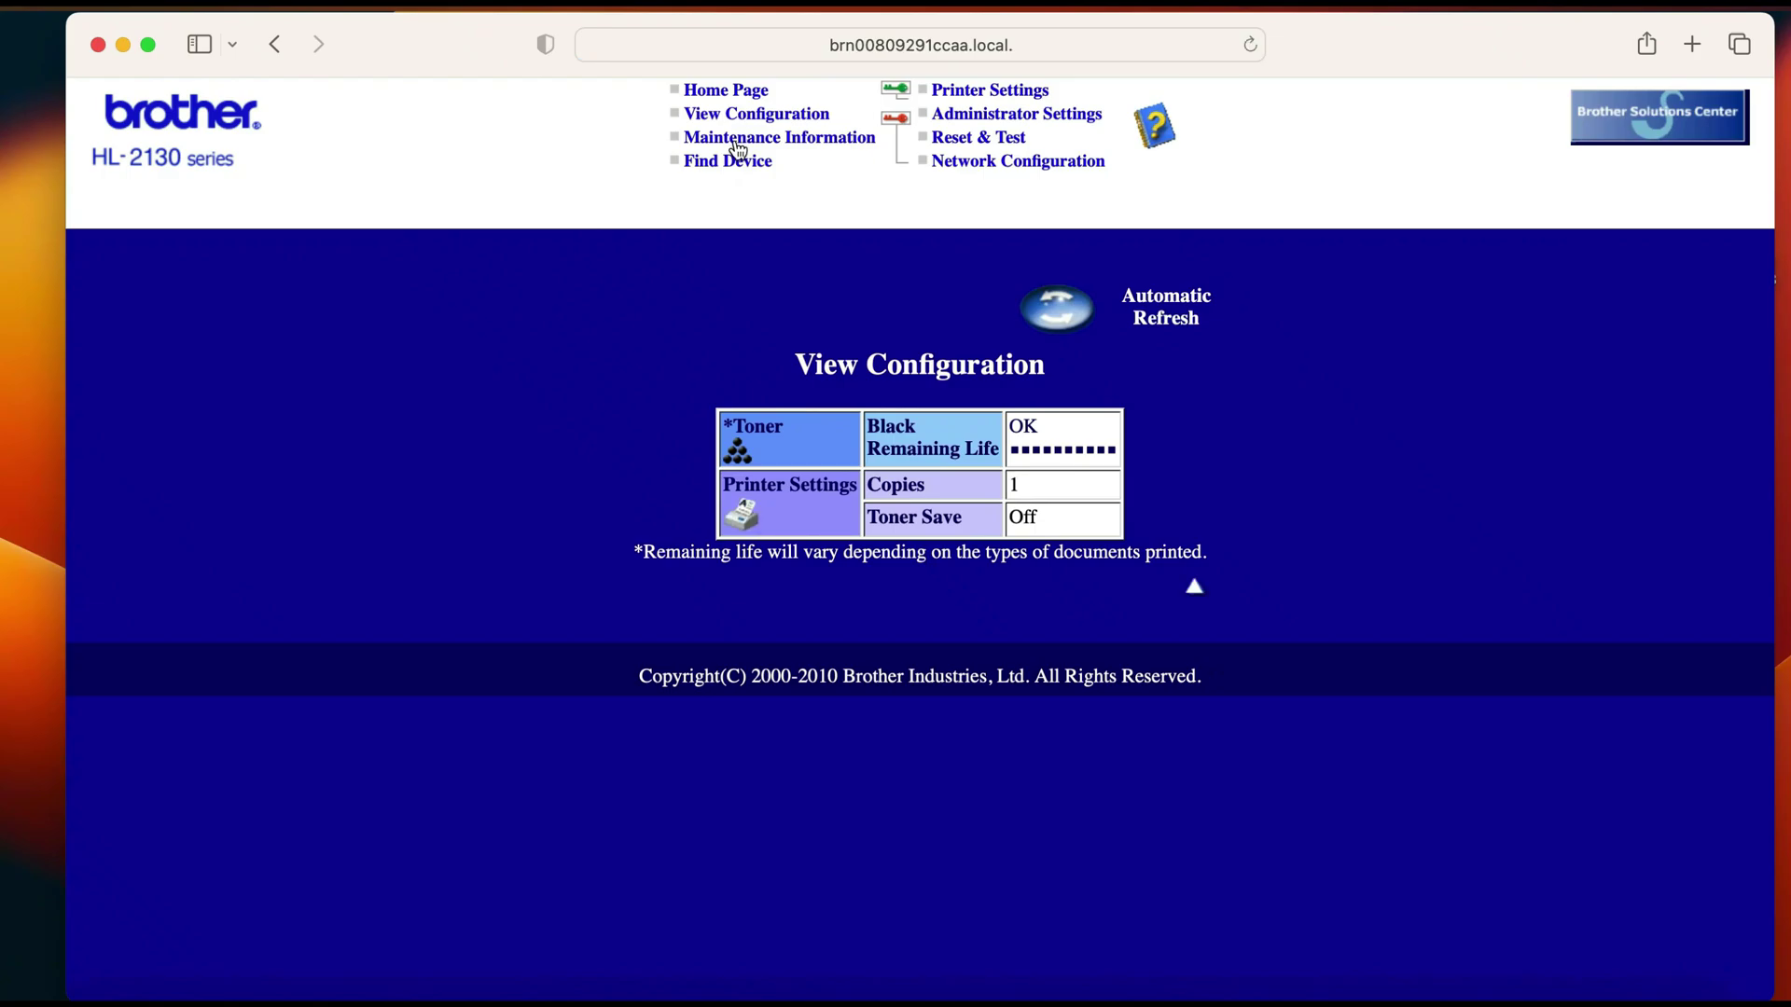
click(735, 141)
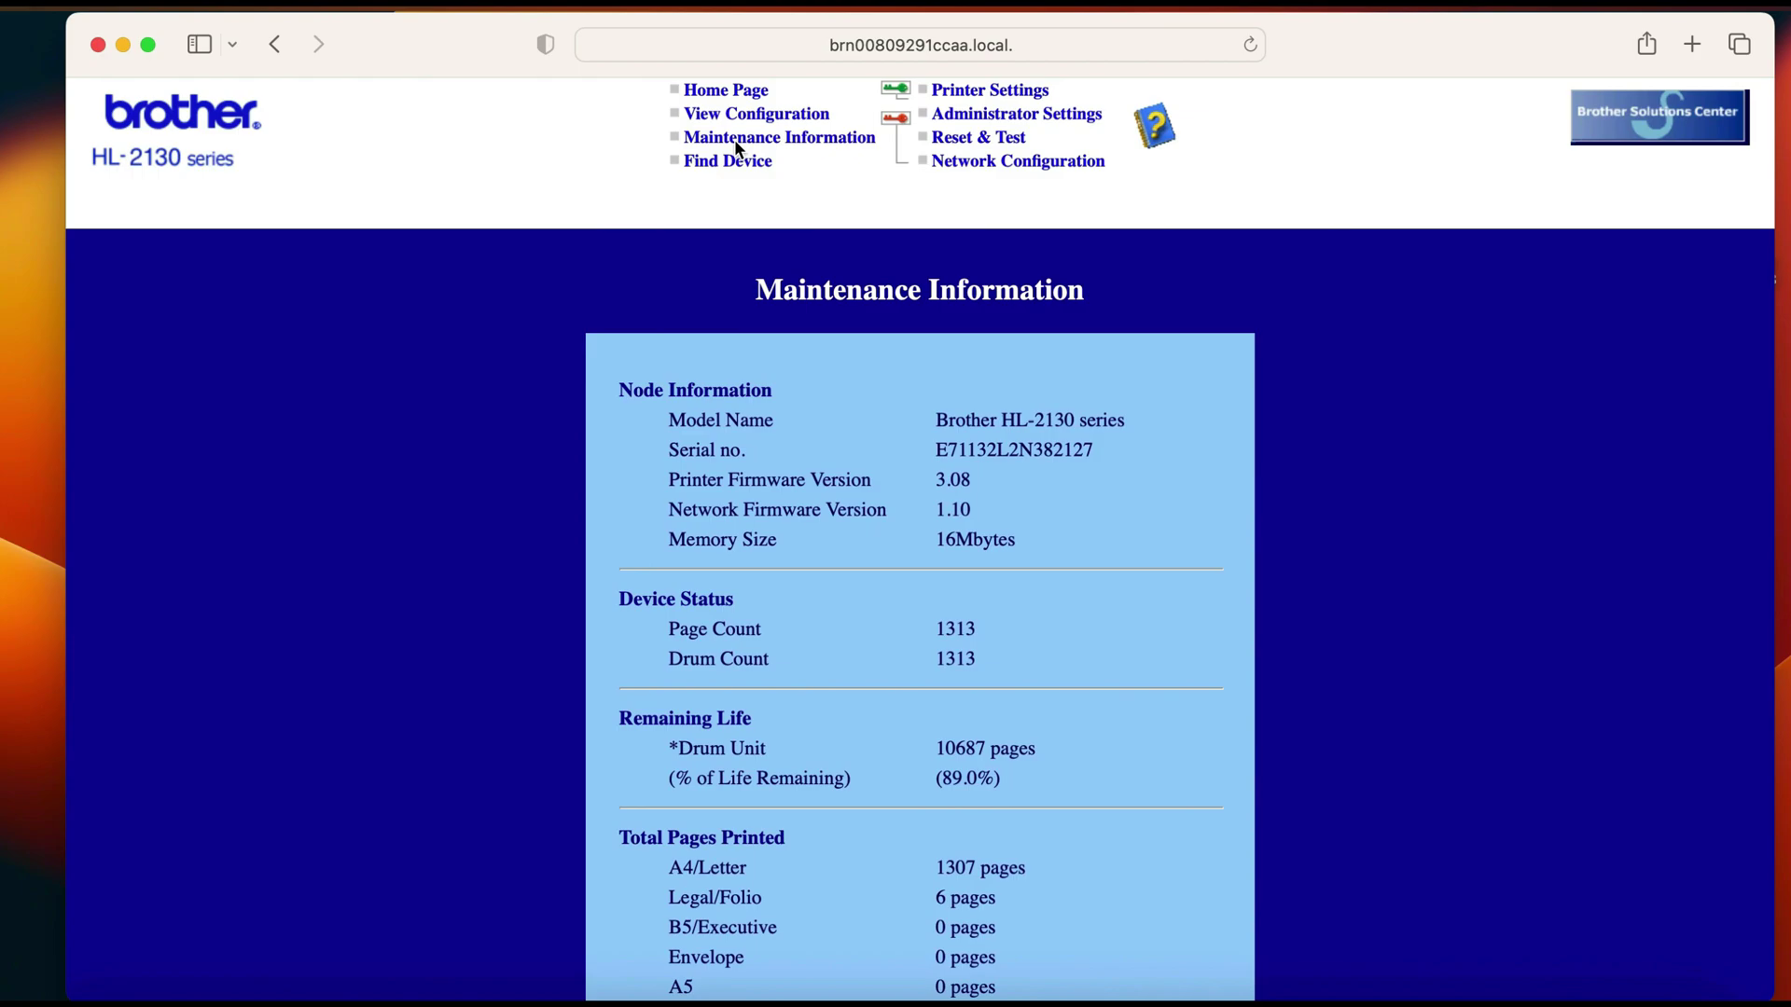
click(736, 162)
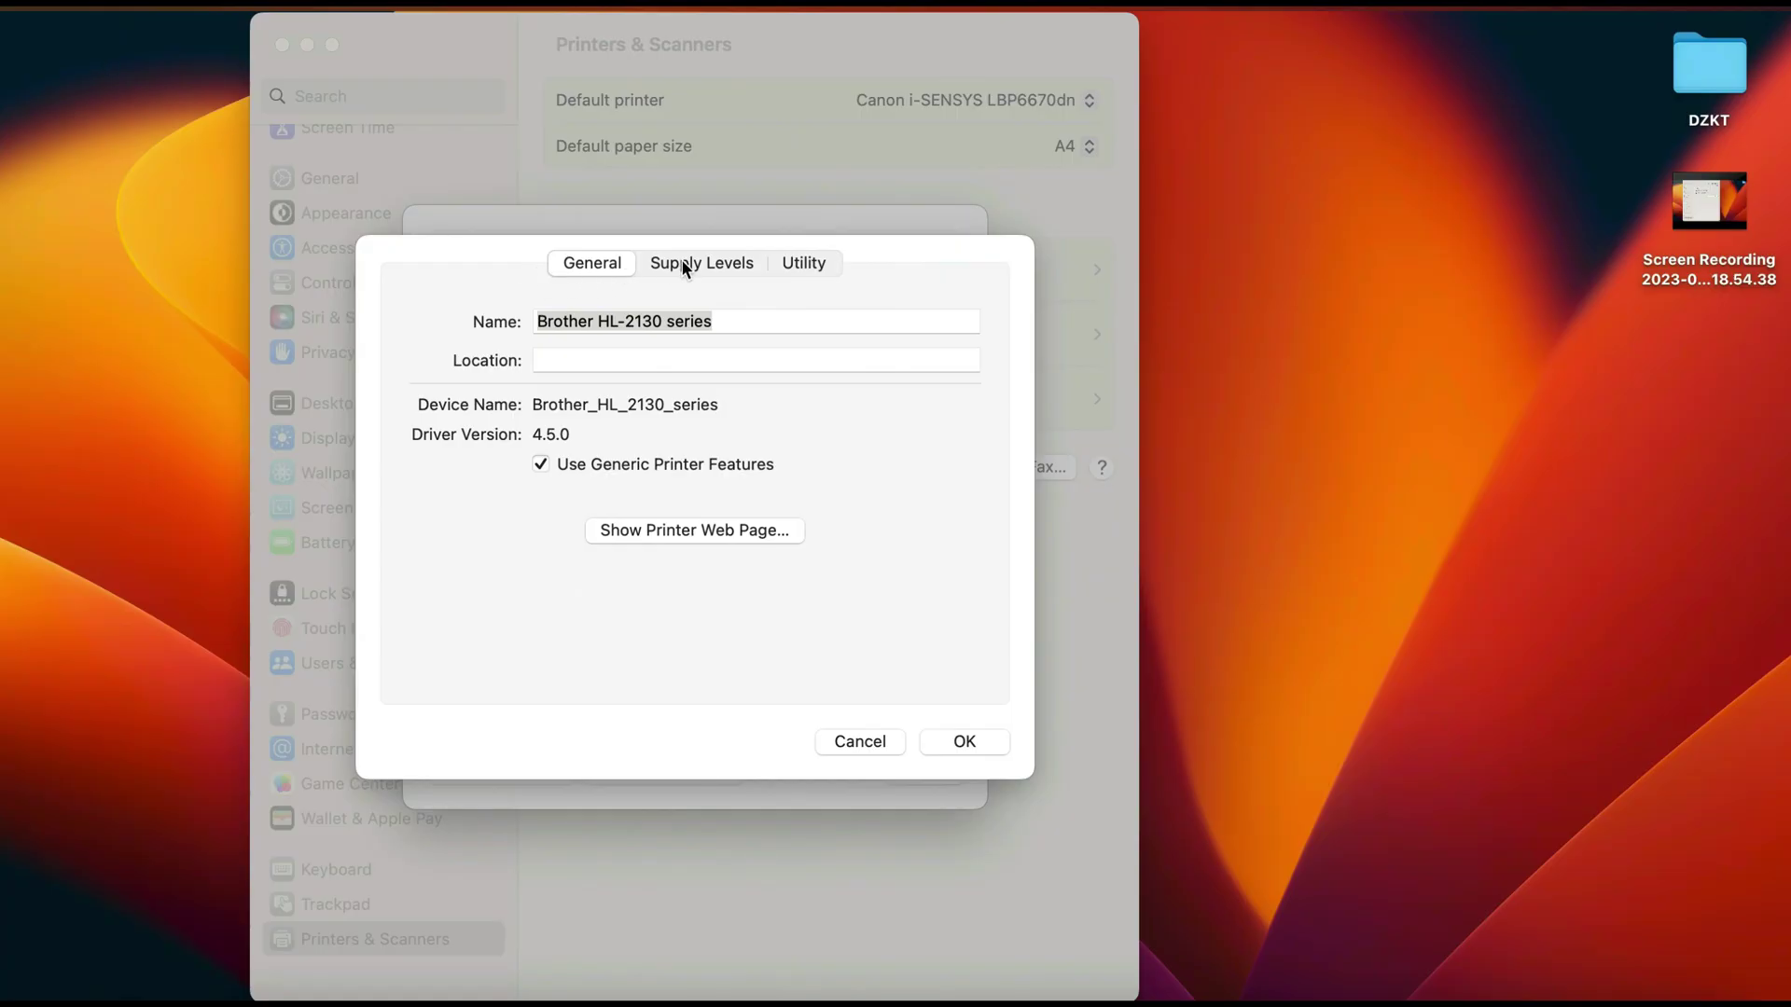
Step: Disable Use Generic Printer Features, confirm the toner level is unknown, and bring up utility actions
click(540, 466)
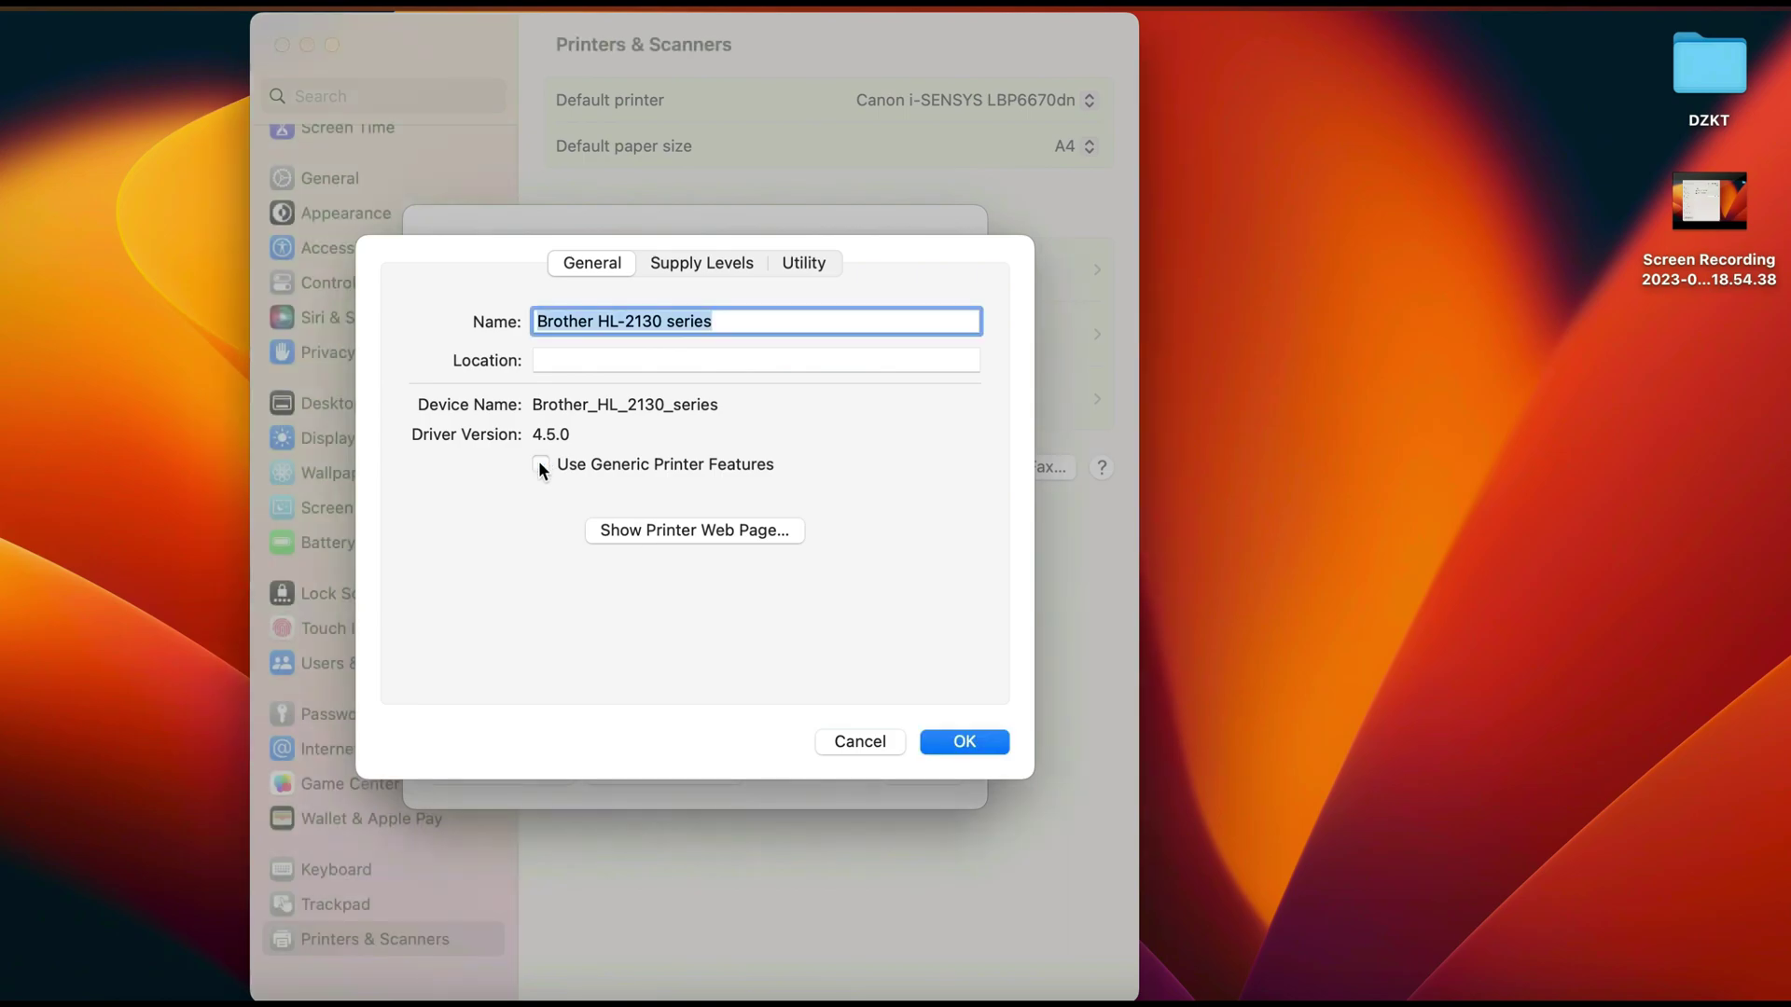
click(716, 265)
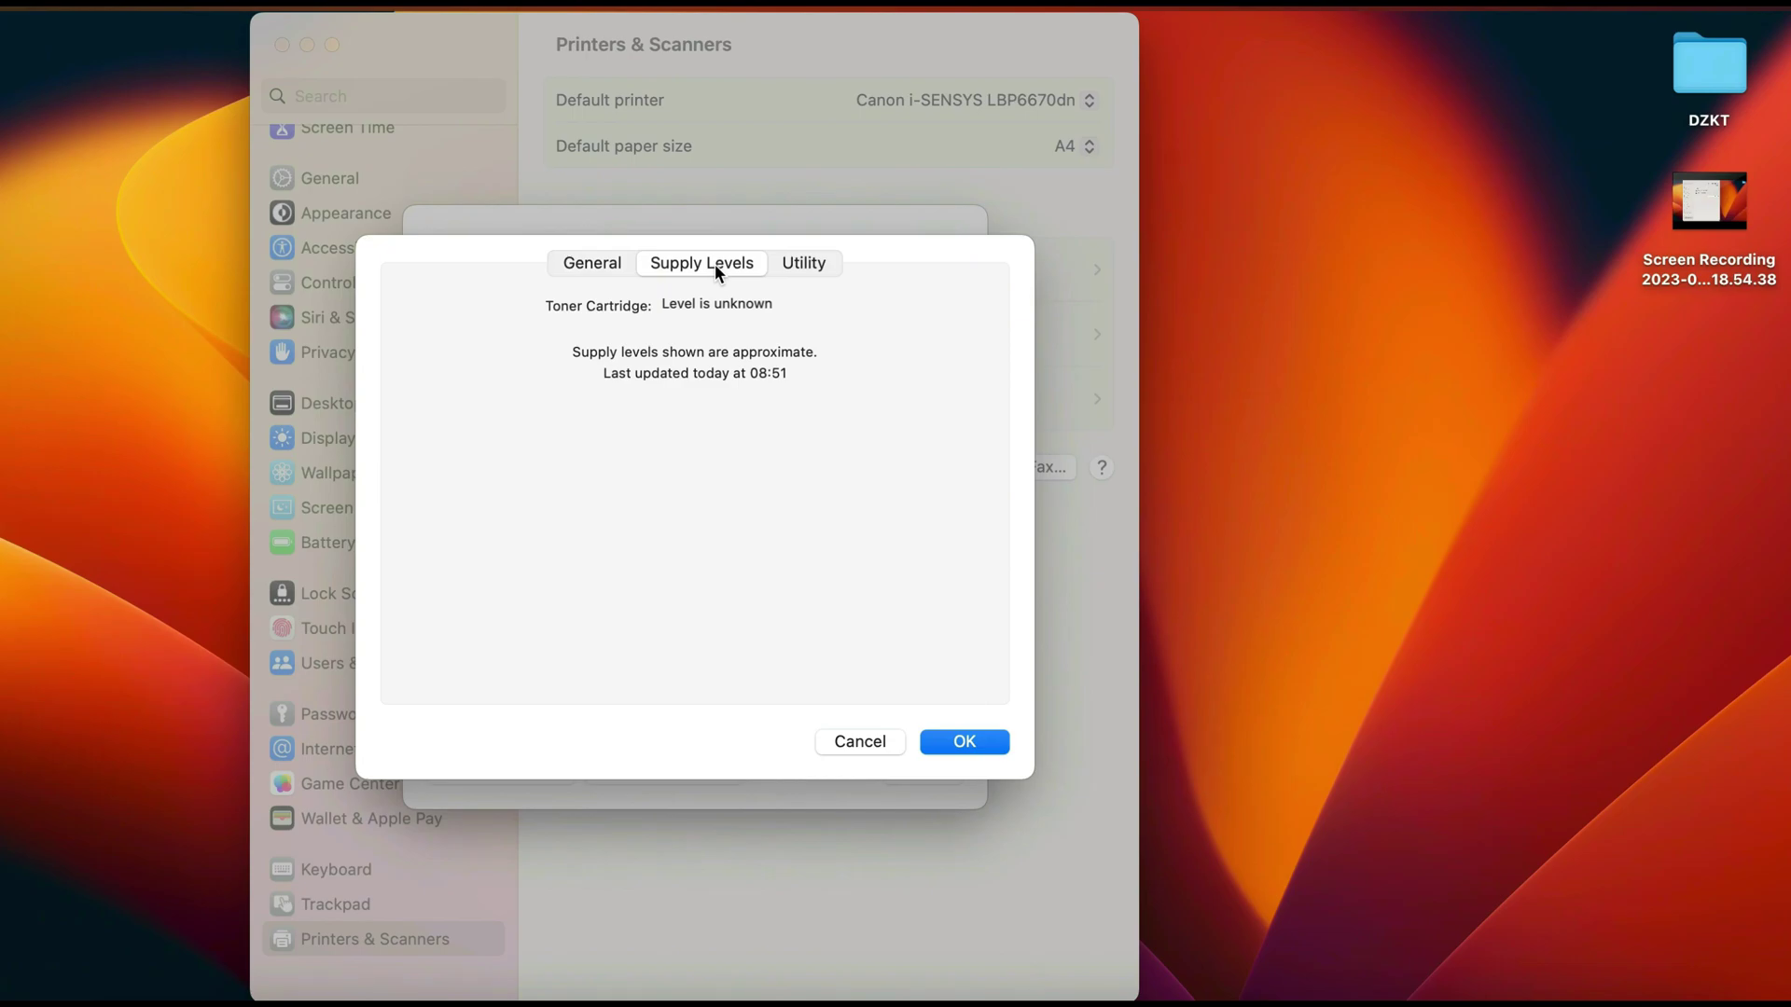
click(801, 262)
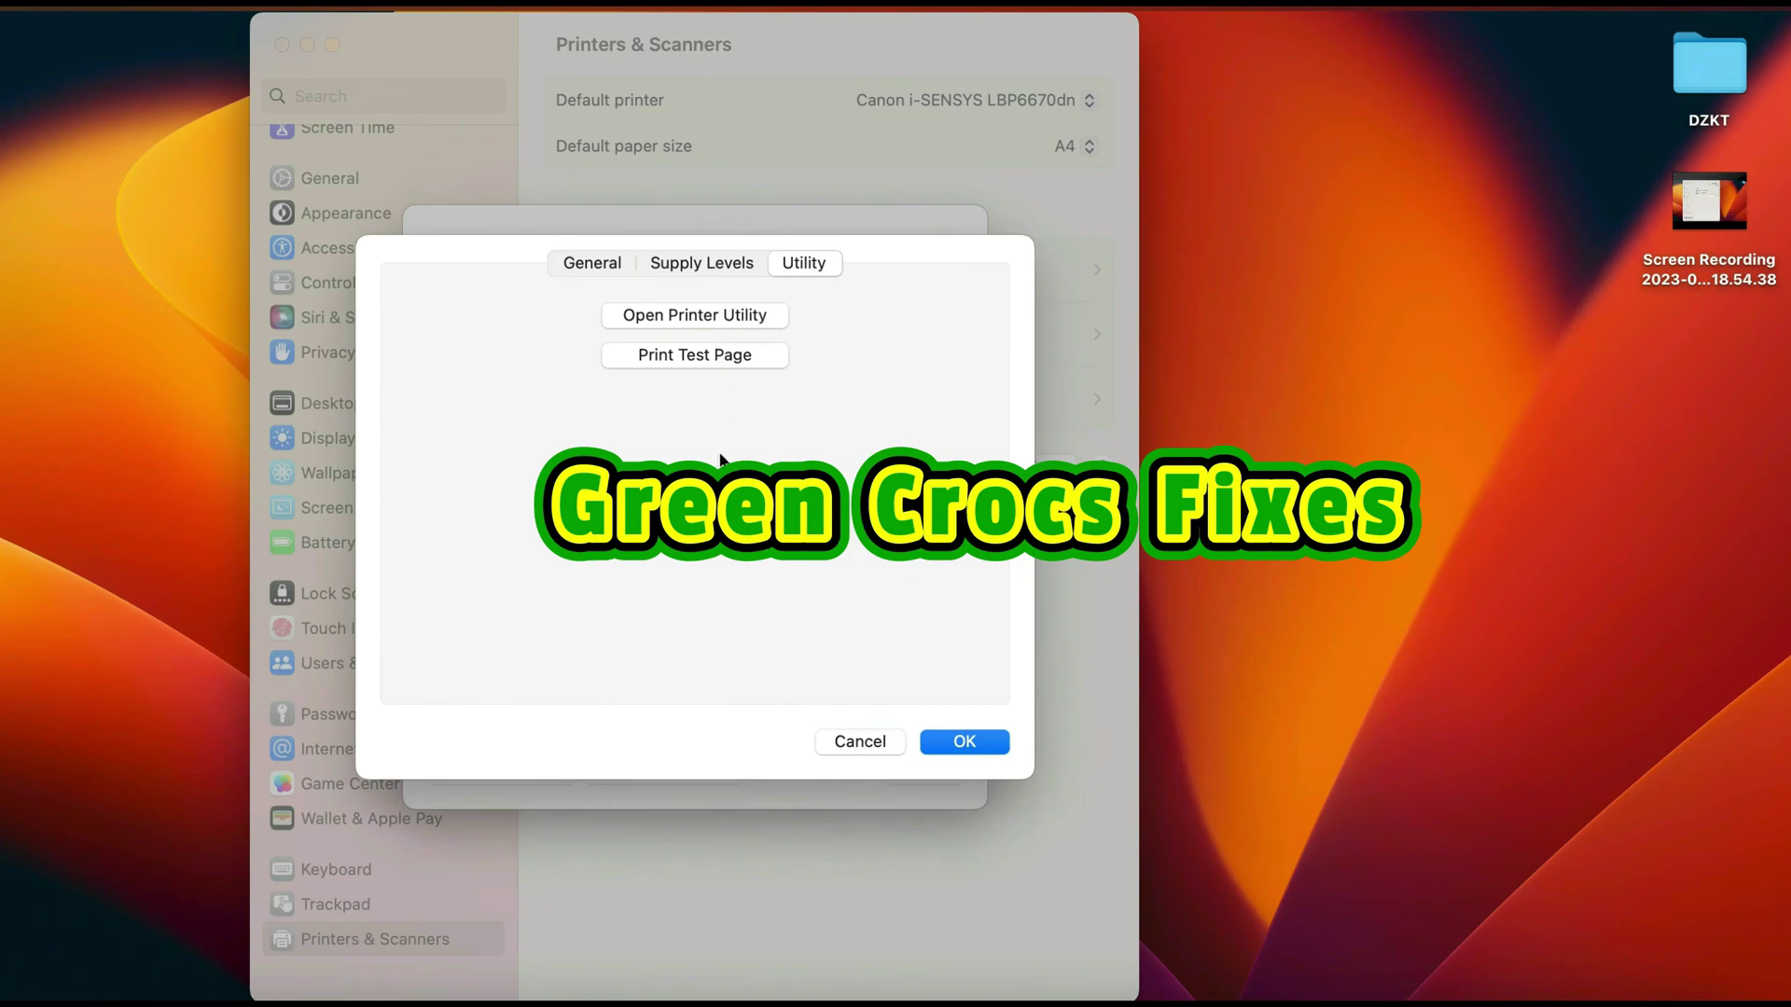